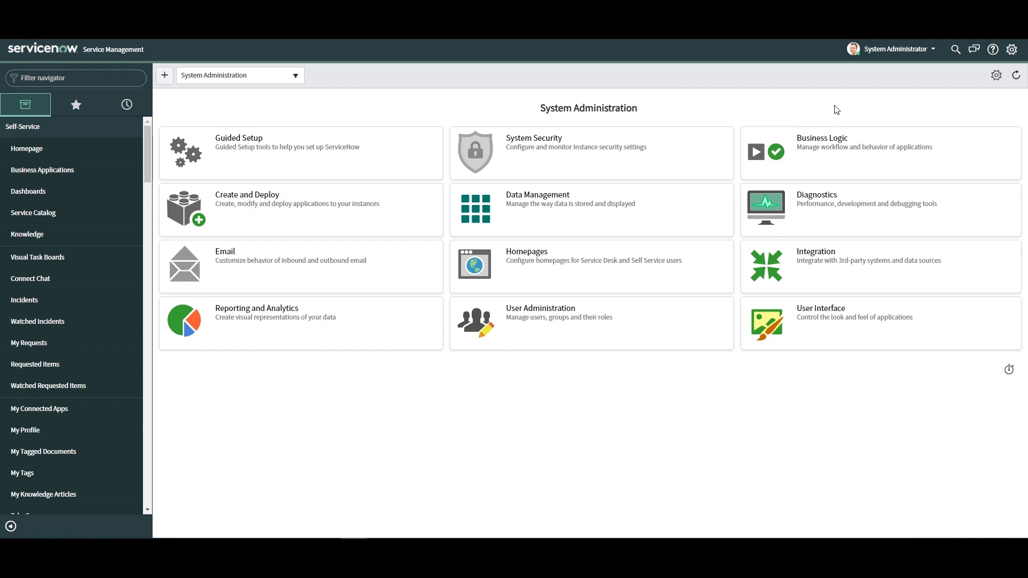
Step: Enable the application picker and update set picker in the header from Developer settings
{"action": "left_click", "coordinate": [1011, 50]}
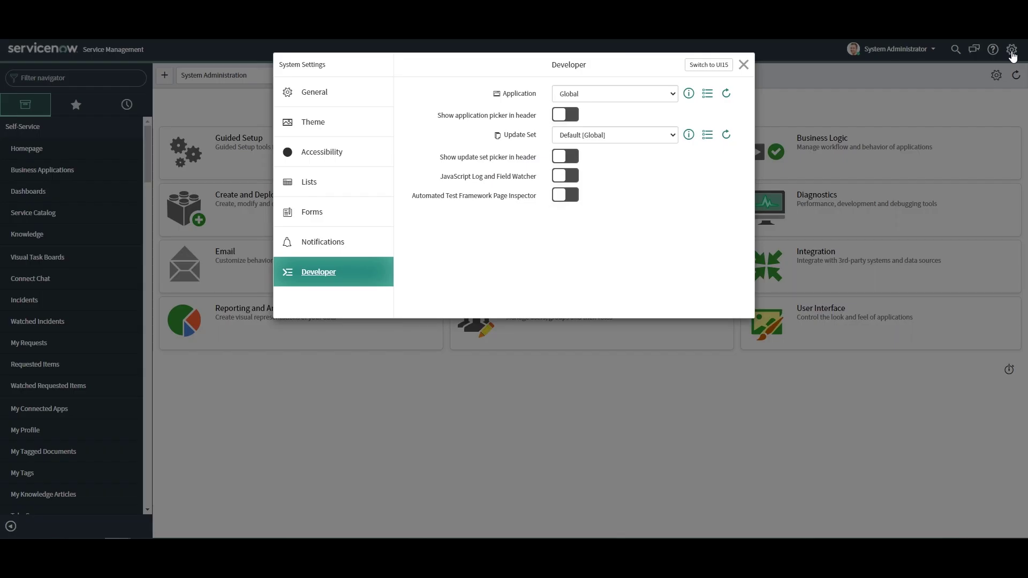
{"action": "left_click", "coordinate": [567, 116]}
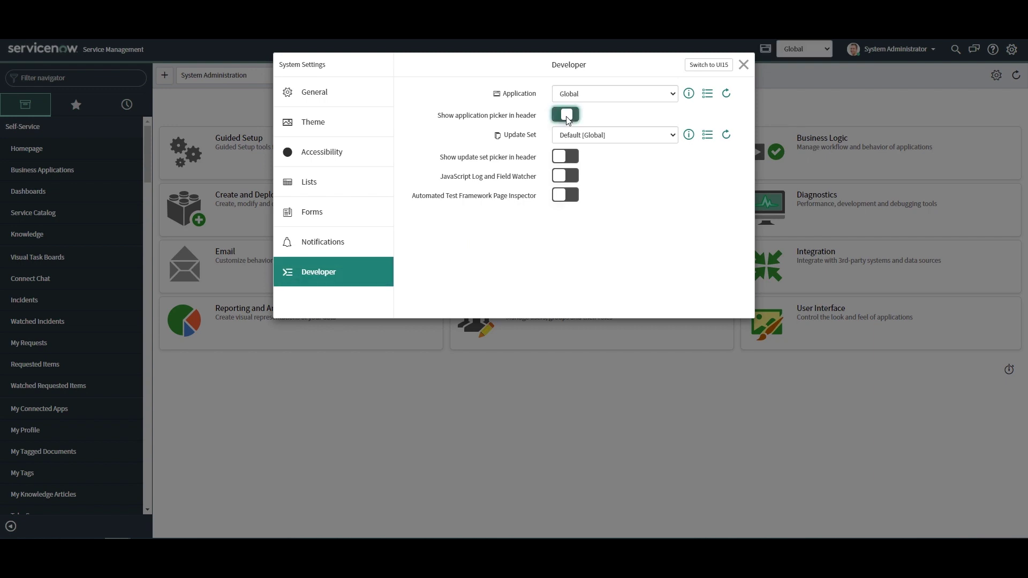
{"action": "left_click", "coordinate": [567, 158]}
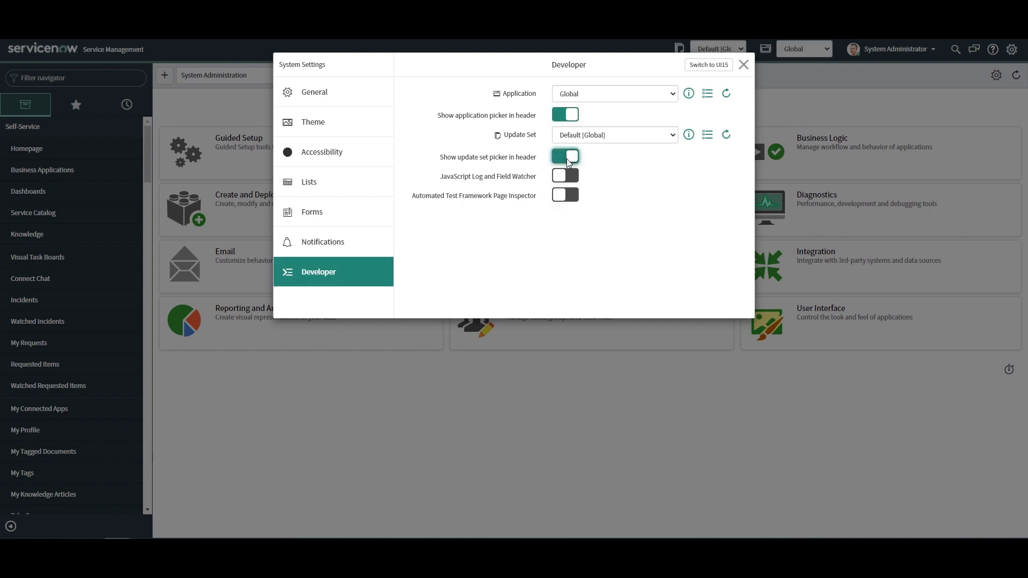
{"action": "left_click", "coordinate": [743, 65]}
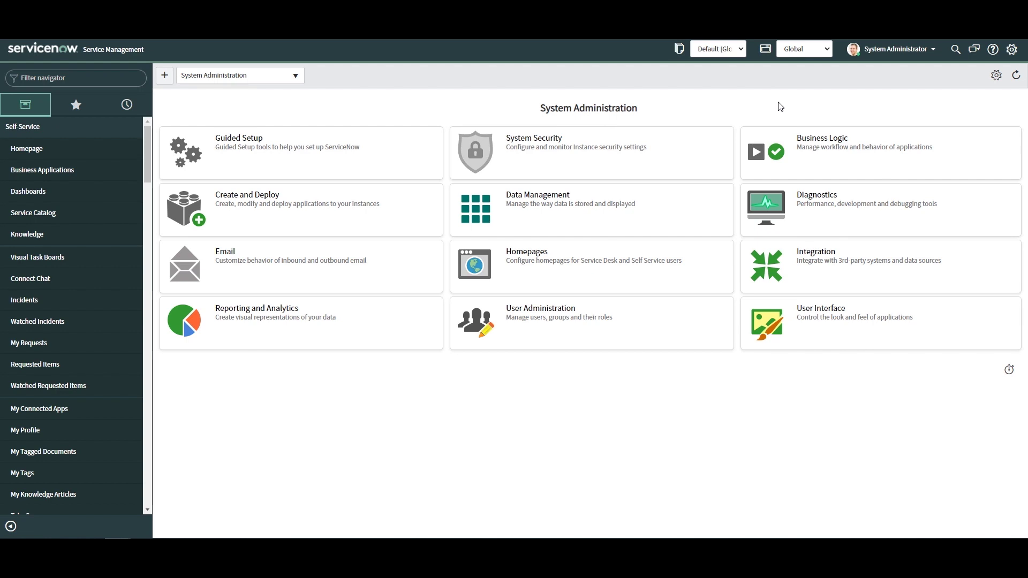
Step: Keep Default [Global] as the current update set and open incident INC0010112 from open incidents
{"action": "left_click", "coordinate": [731, 50]}
{"action": "left_click", "coordinate": [730, 51]}
{"action": "left_click", "coordinate": [122, 81]}
{"action": "type", "text": "incid"}
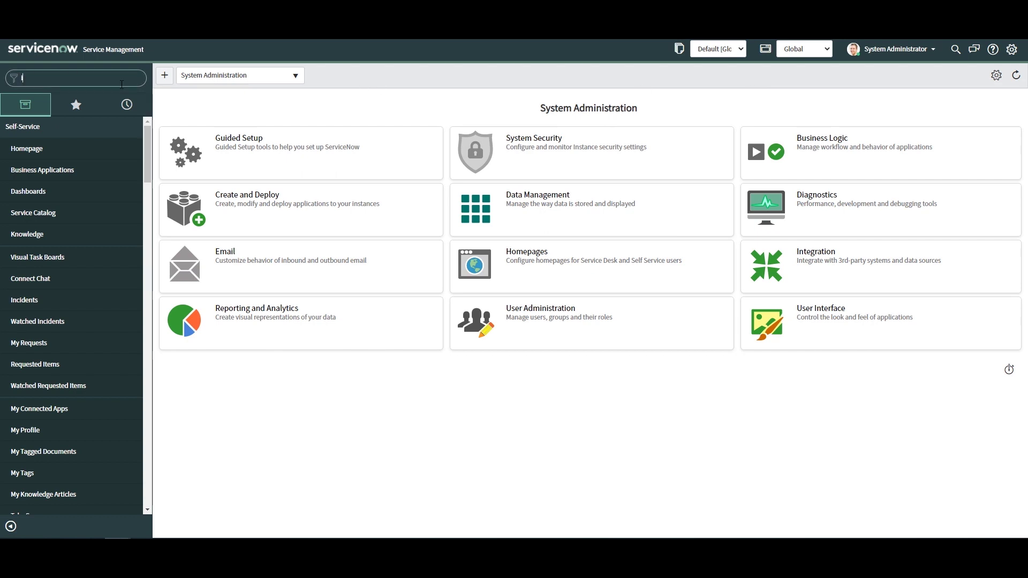
{"action": "type", "text": "ent"}
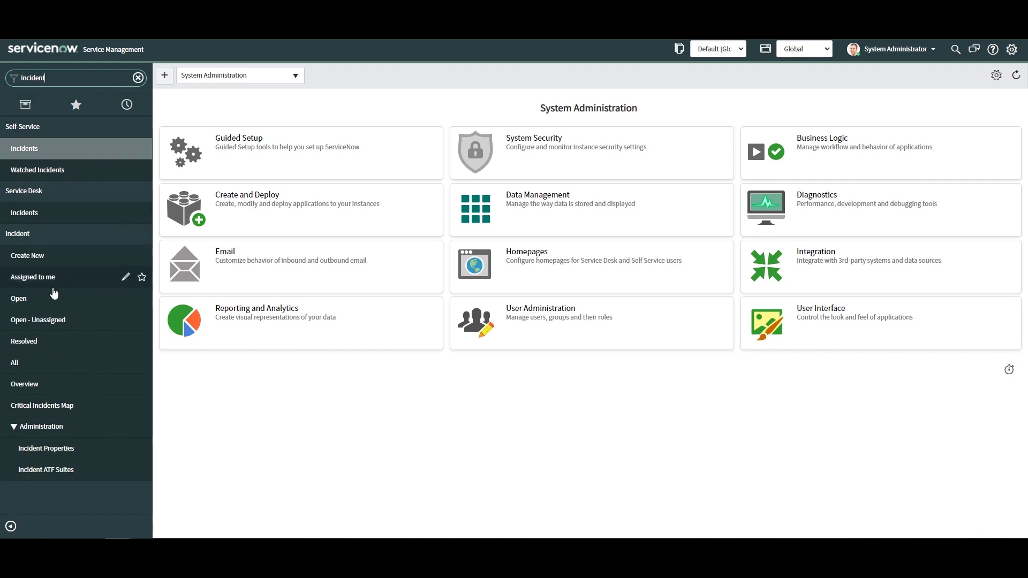
{"action": "left_click", "coordinate": [50, 302]}
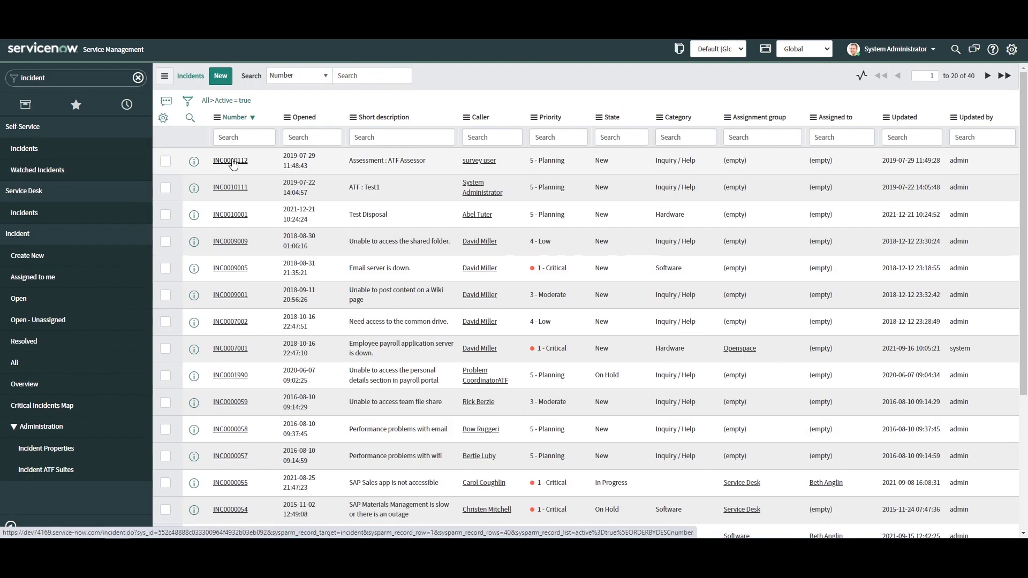
{"action": "left_click", "coordinate": [230, 160]}
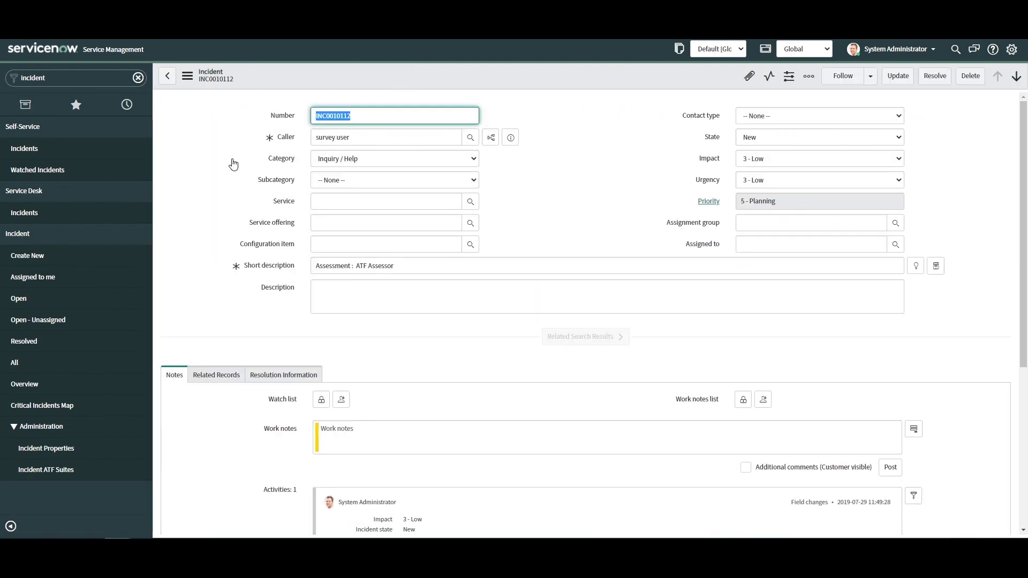
Step: In Form Design, add a String field labelled 'Demo field' to the Incident form and save
{"action": "right_click", "coordinate": [449, 76]}
{"action": "mouse_move", "coordinate": [500, 268]}
{"action": "left_click", "coordinate": [566, 257]}
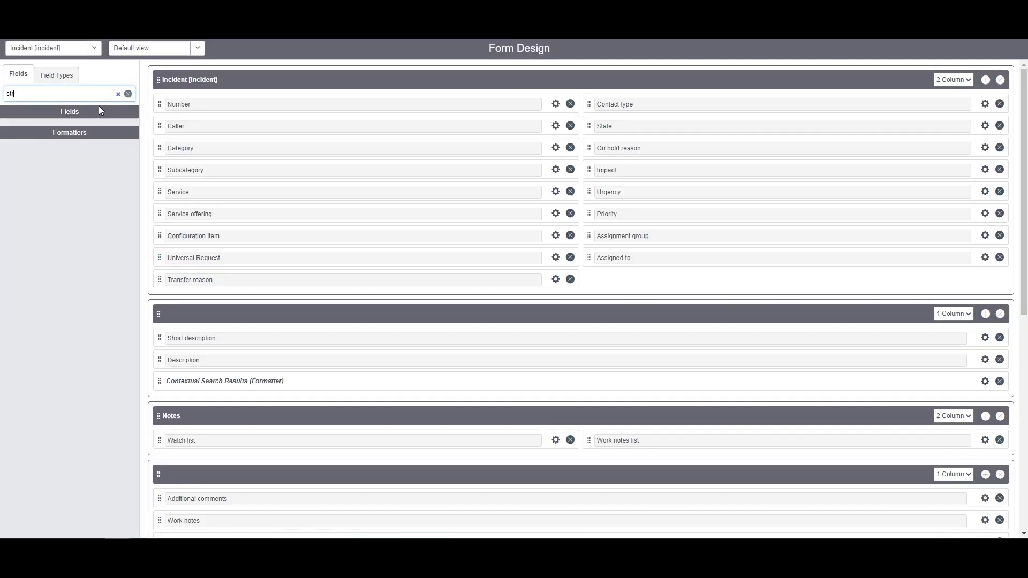
{"action": "left_click", "coordinate": [59, 79]}
{"action": "type", "text": "string"}
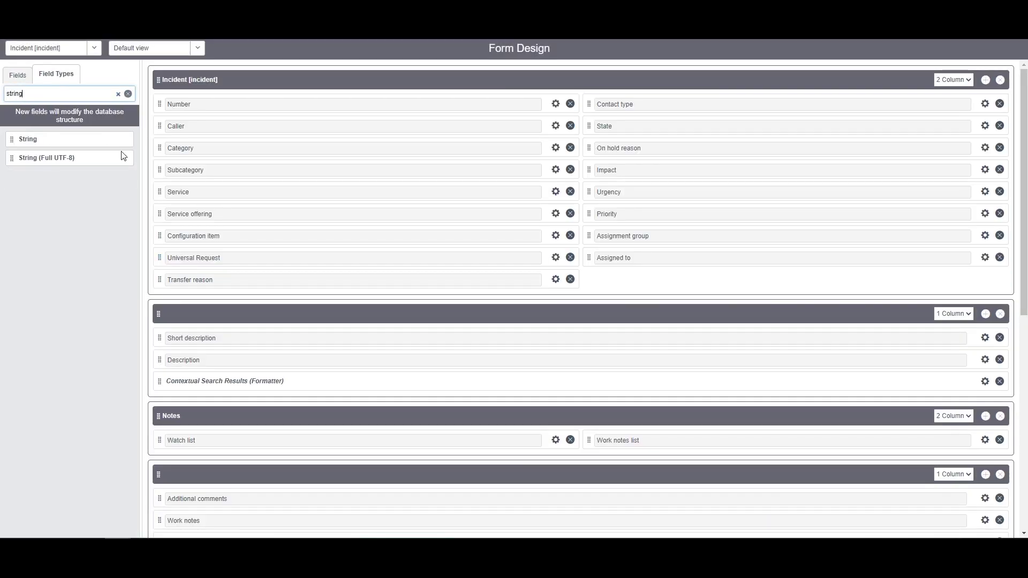
{"action": "left_click_drag", "start_coordinate": [64, 139], "coordinate": [672, 234]}
{"action": "triple_click", "coordinate": [710, 317]}
{"action": "type", "text": "Demo field"}
{"action": "left_click", "coordinate": [947, 289]}
{"action": "left_click", "coordinate": [996, 47]}
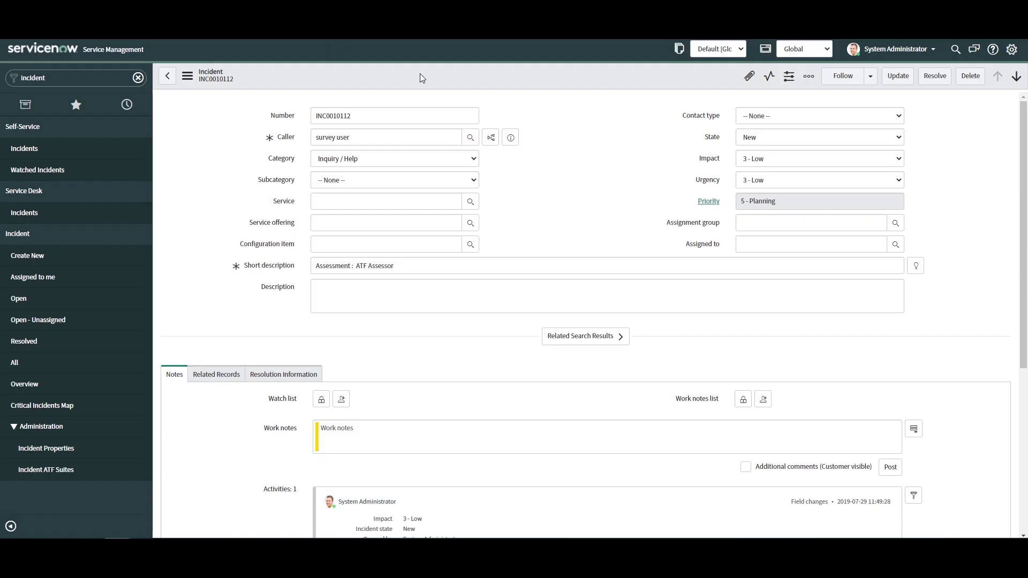
Step: Reload the incident form so the new Demo field appears
{"action": "right_click", "coordinate": [423, 78]}
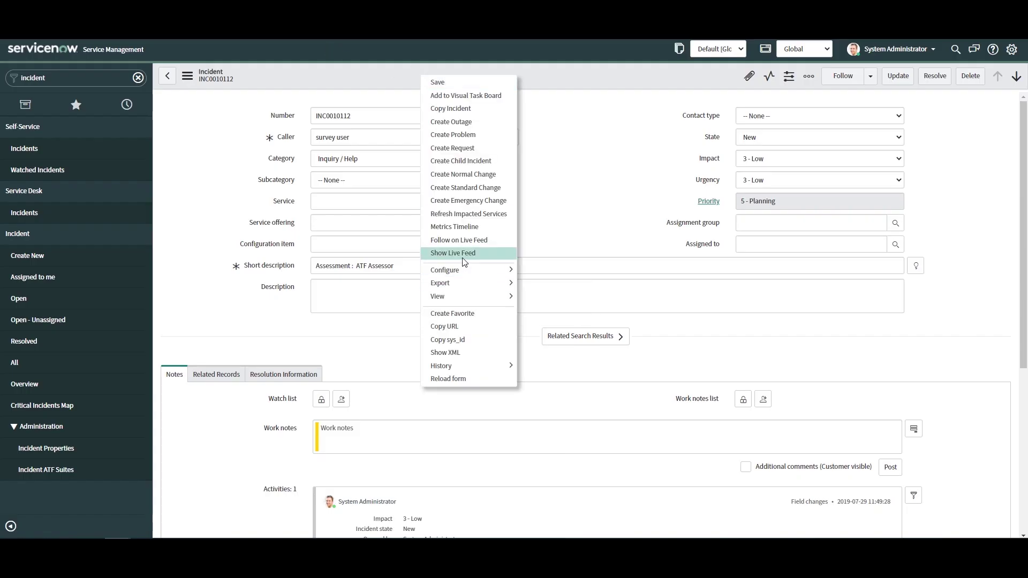
{"action": "left_click", "coordinate": [477, 377]}
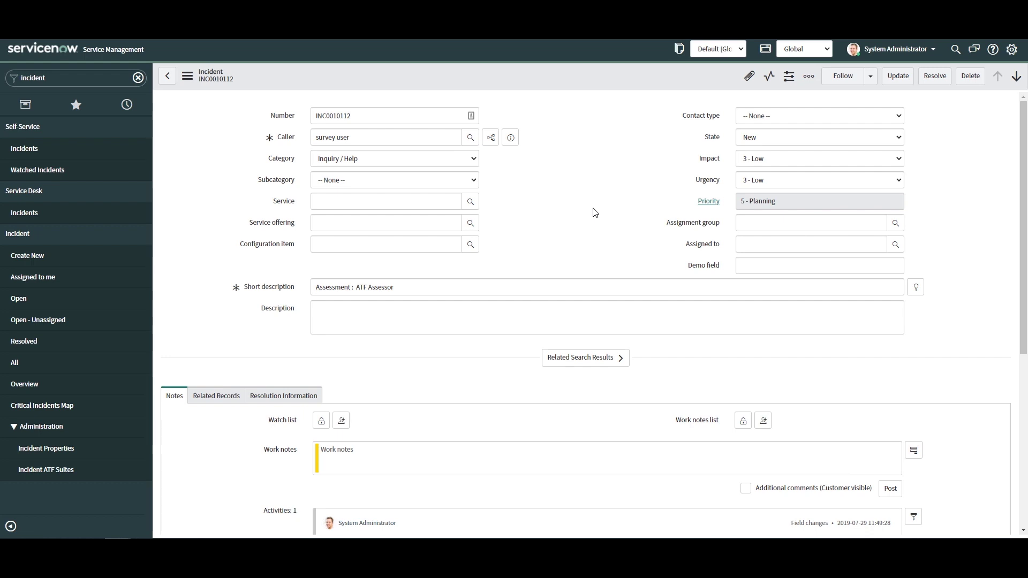
{"action": "left_click", "coordinate": [77, 77]}
Step: Create the update set 'New Field on the Incident Form' in Local Update Sets, then open the Global Default set
{"action": "type", "text": "Local U"}
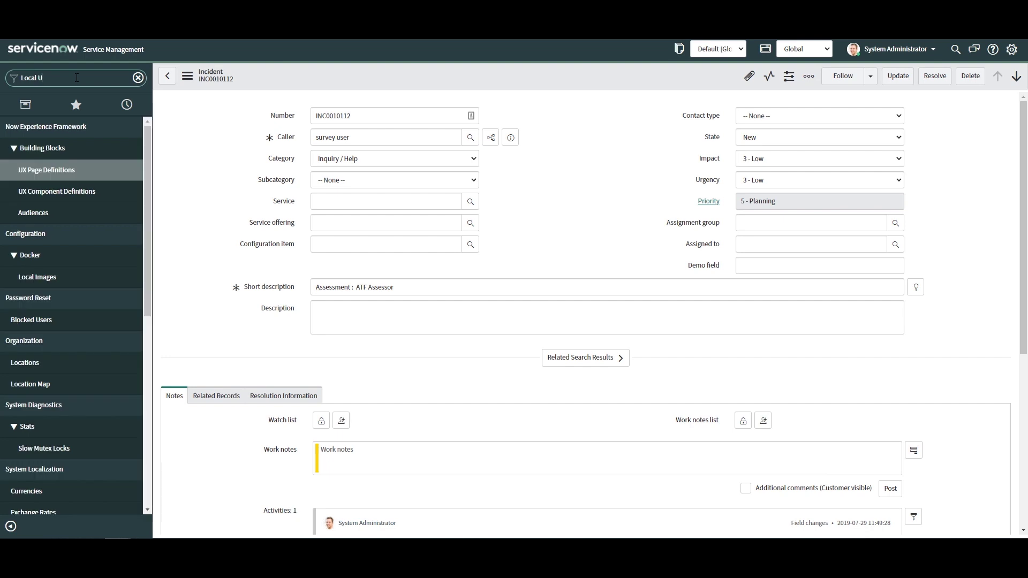
{"action": "type", "text": "pdate Sets"}
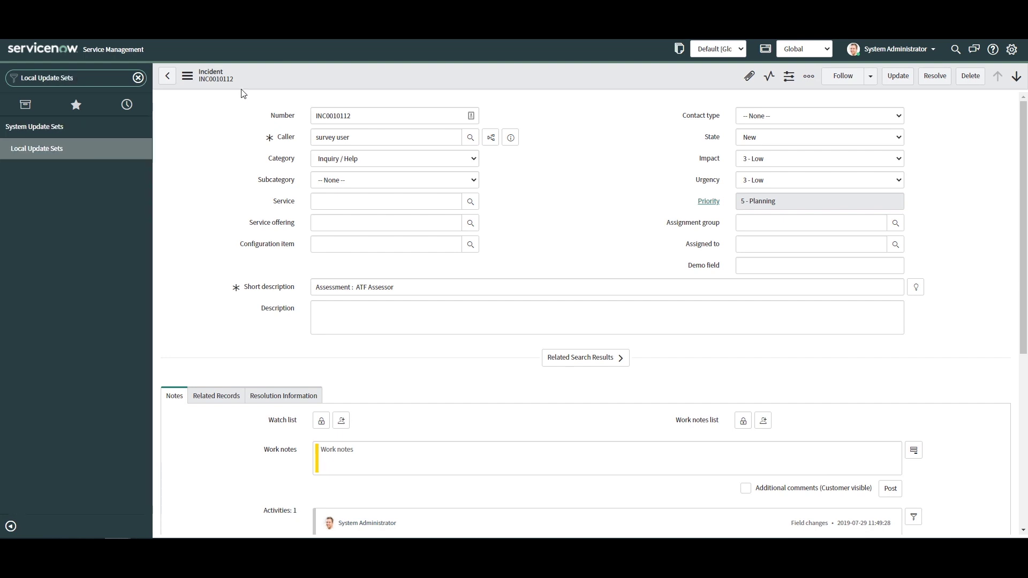
{"action": "left_click", "coordinate": [110, 154]}
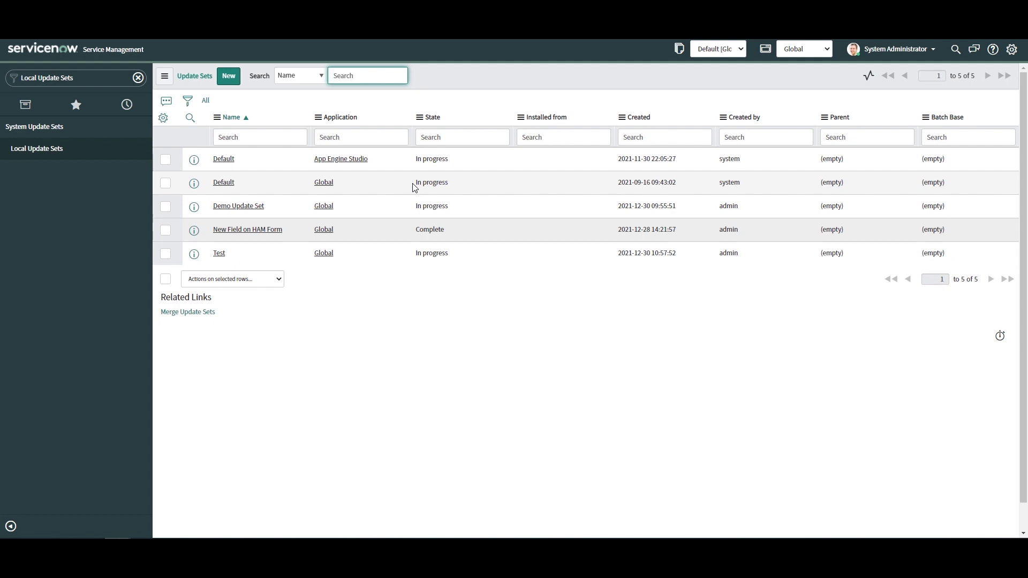
{"action": "left_click", "coordinate": [229, 76]}
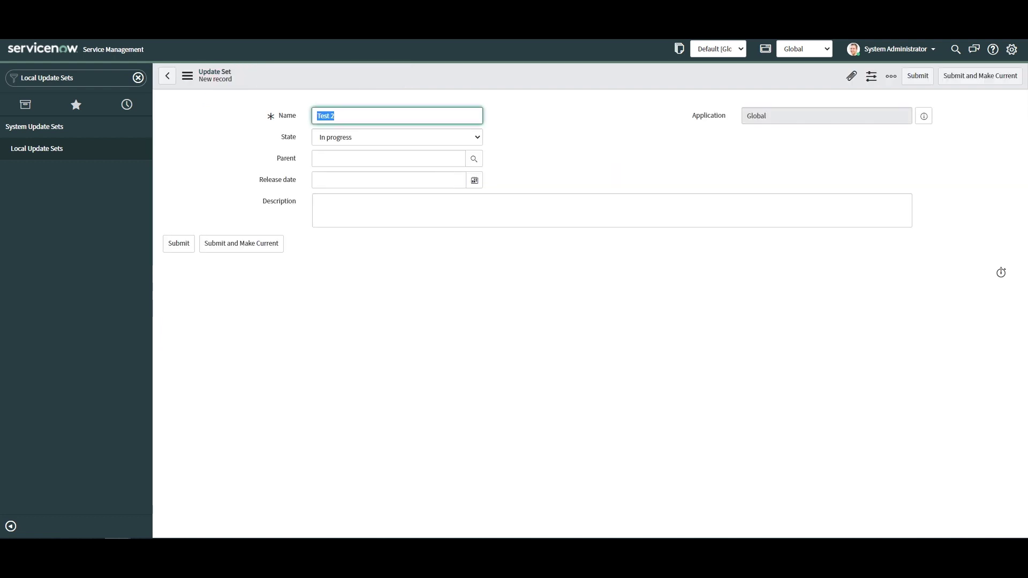
{"action": "type", "text": "New Field on the Incident Form"}
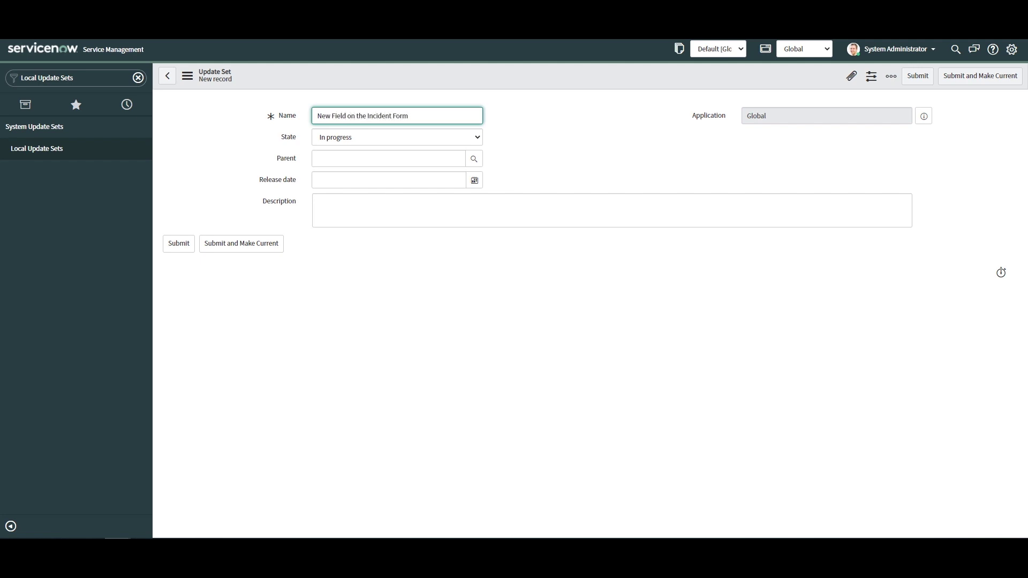
{"action": "left_click", "coordinate": [591, 119]}
{"action": "left_click", "coordinate": [169, 248]}
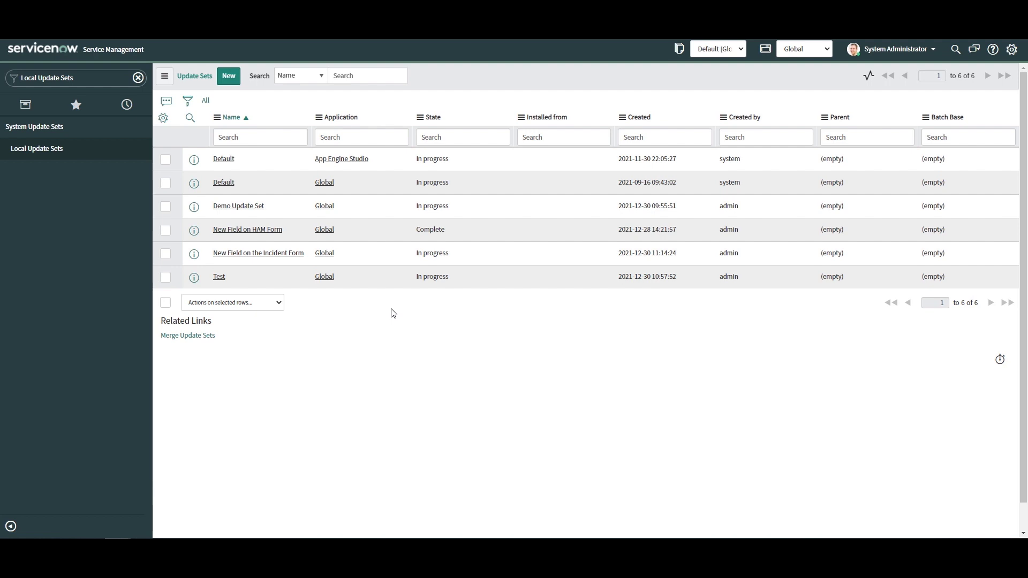
{"action": "left_click", "coordinate": [224, 182]}
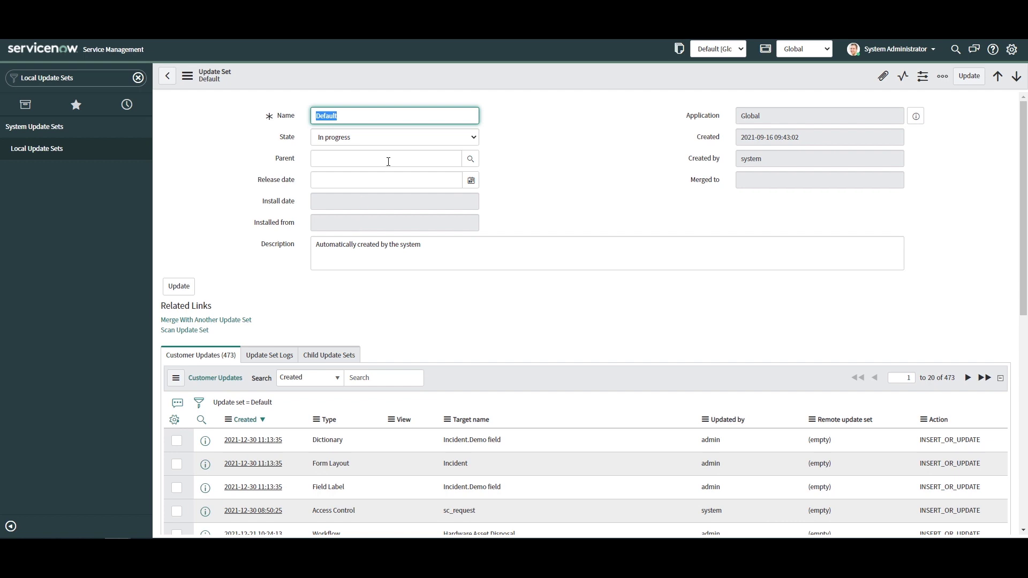
Step: Scroll to the Default set's customer updates and bring up filter options on the admin value
{"action": "scroll", "coordinate": [363, 298], "scroll_direction": "down", "scroll_amount": 2}
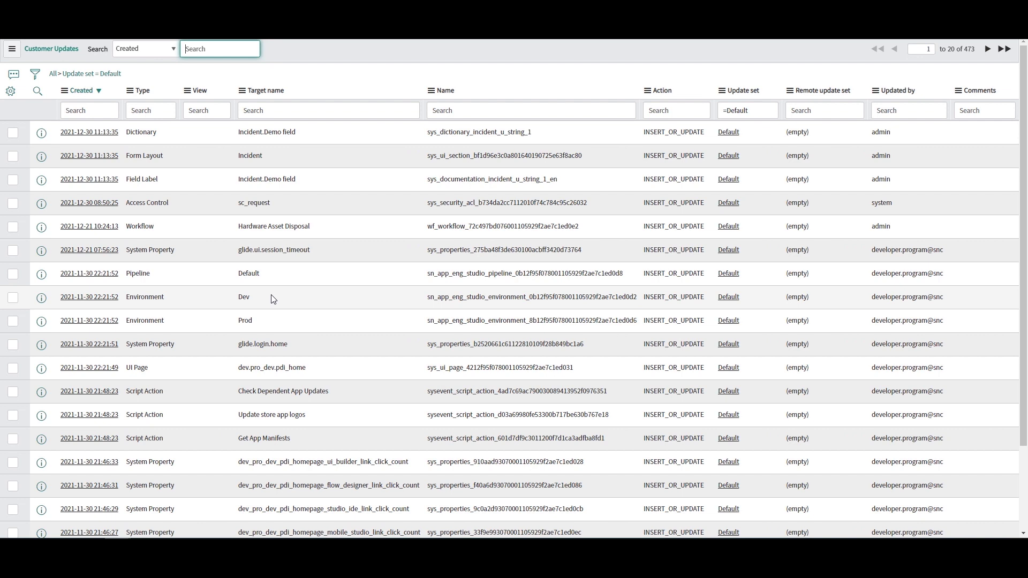
{"action": "right_click", "coordinate": [883, 132]}
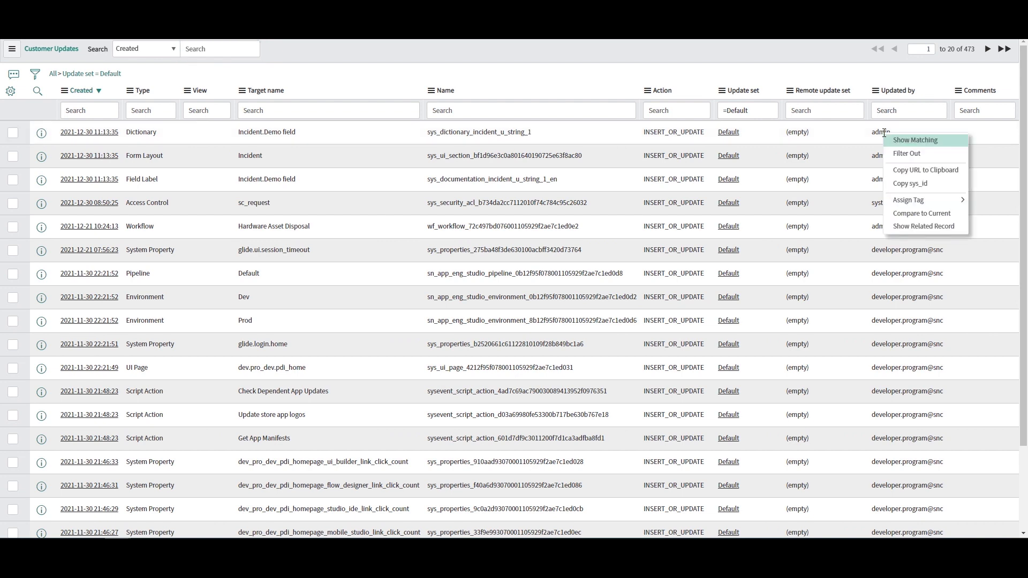
Step: Show only admin's updates and reassign the first three Incident Demo field rows to 'New Field on the Incident Form'
{"action": "left_click", "coordinate": [894, 138]}
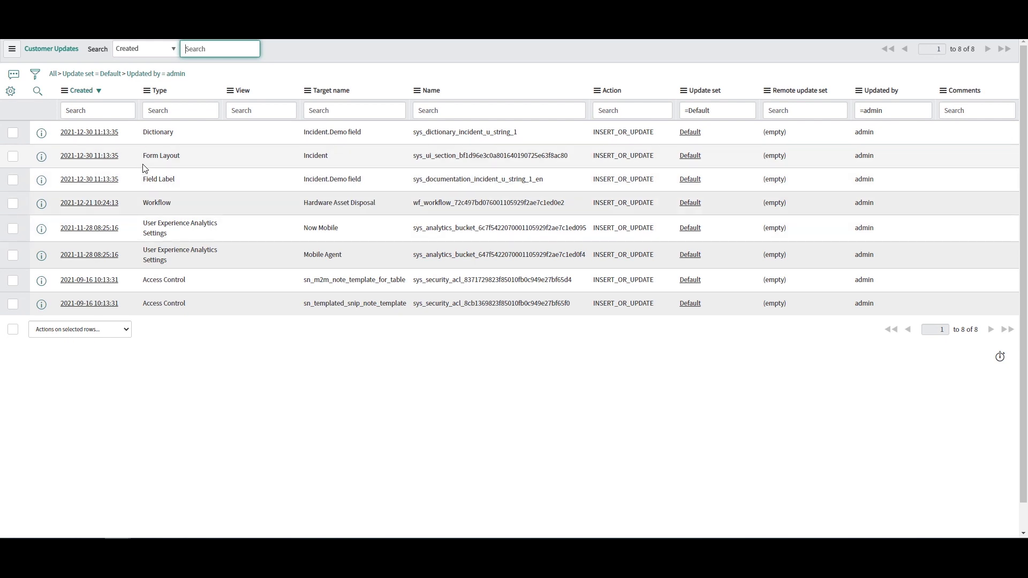
{"action": "left_click", "coordinate": [13, 134]}
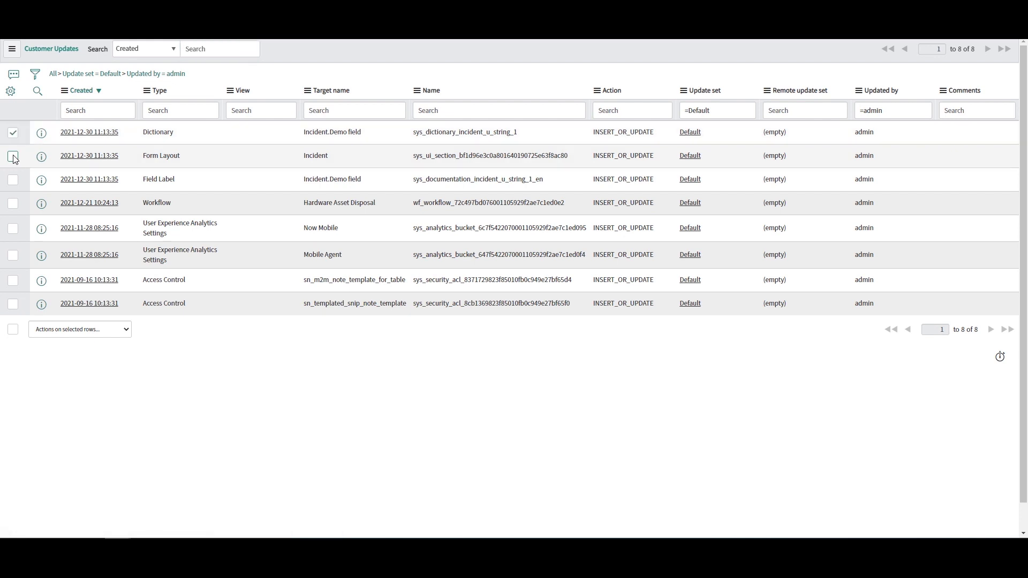
{"action": "left_click", "coordinate": [13, 134]}
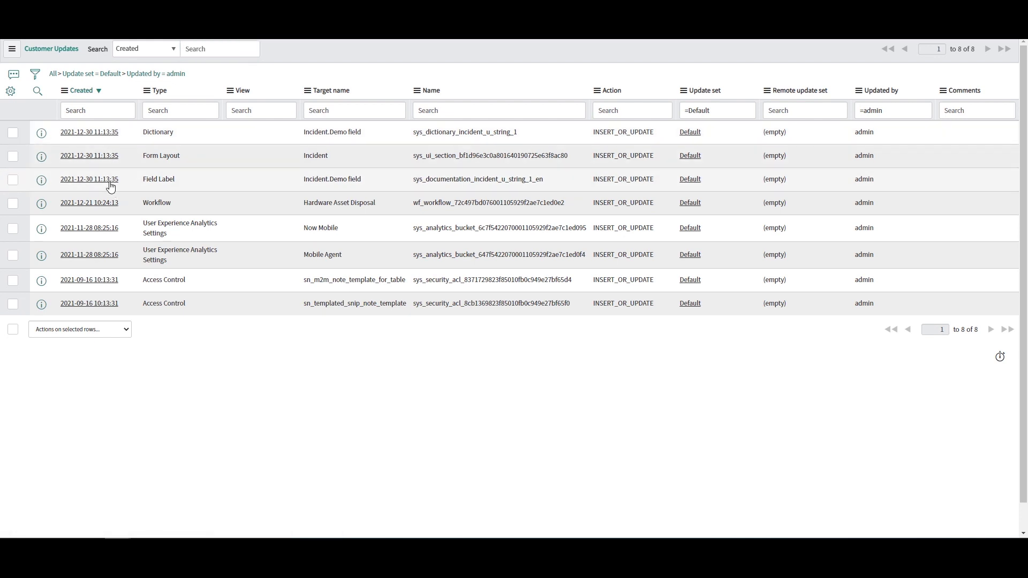
{"action": "left_click", "coordinate": [718, 140]}
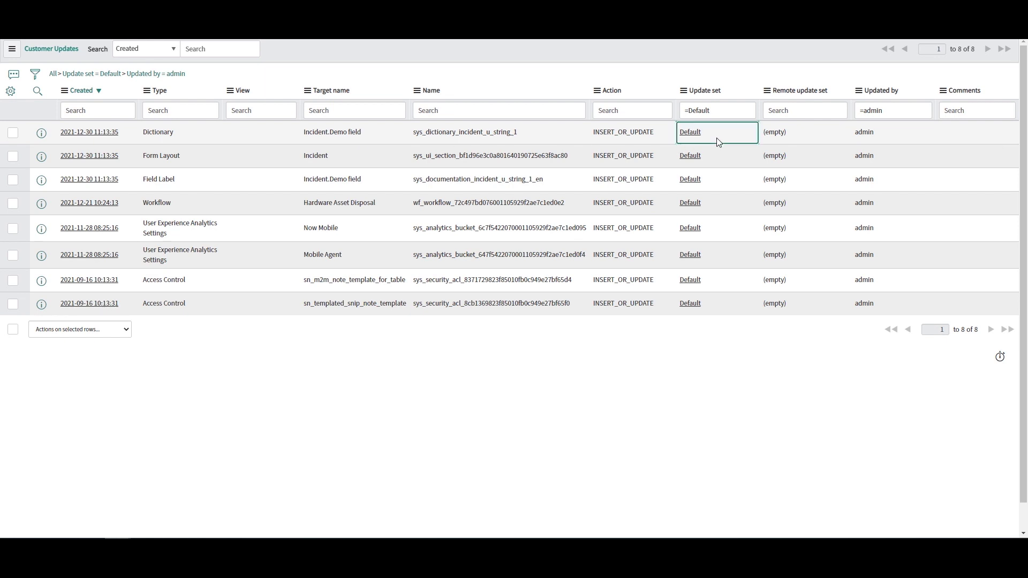
{"action": "key", "text": "shift+Down"}
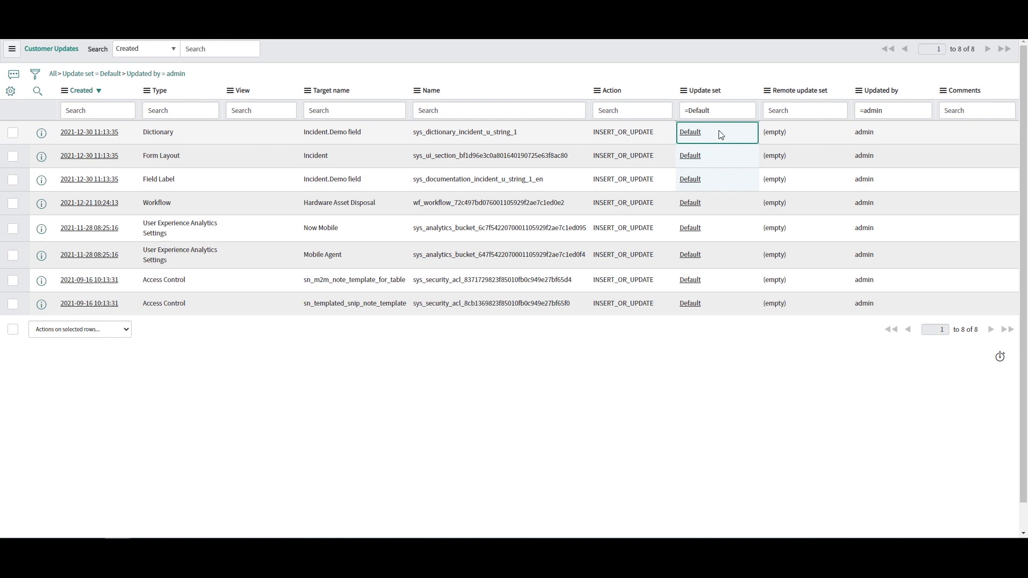
{"action": "double_click", "coordinate": [720, 135]}
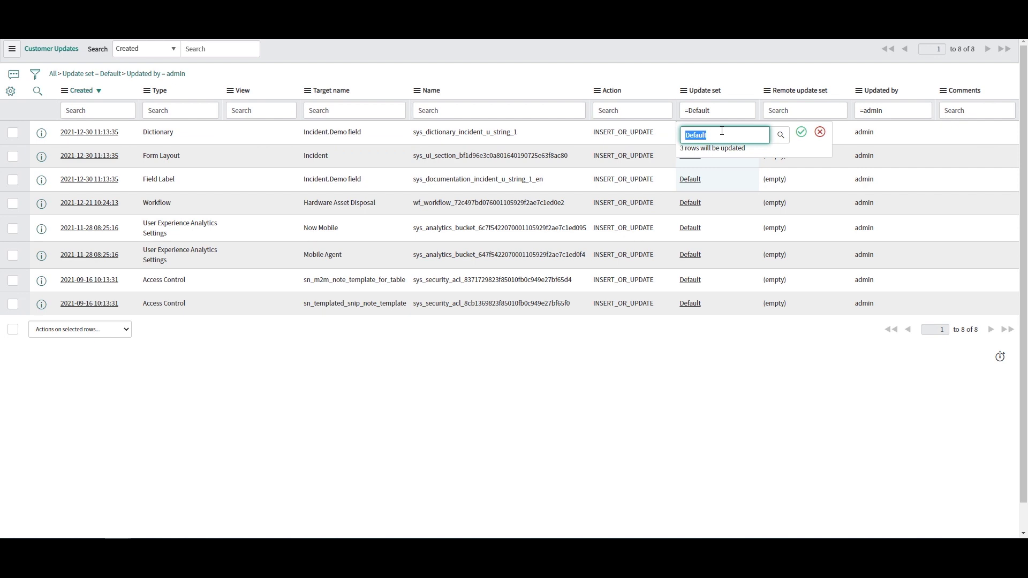
{"action": "type", "text": "New"}
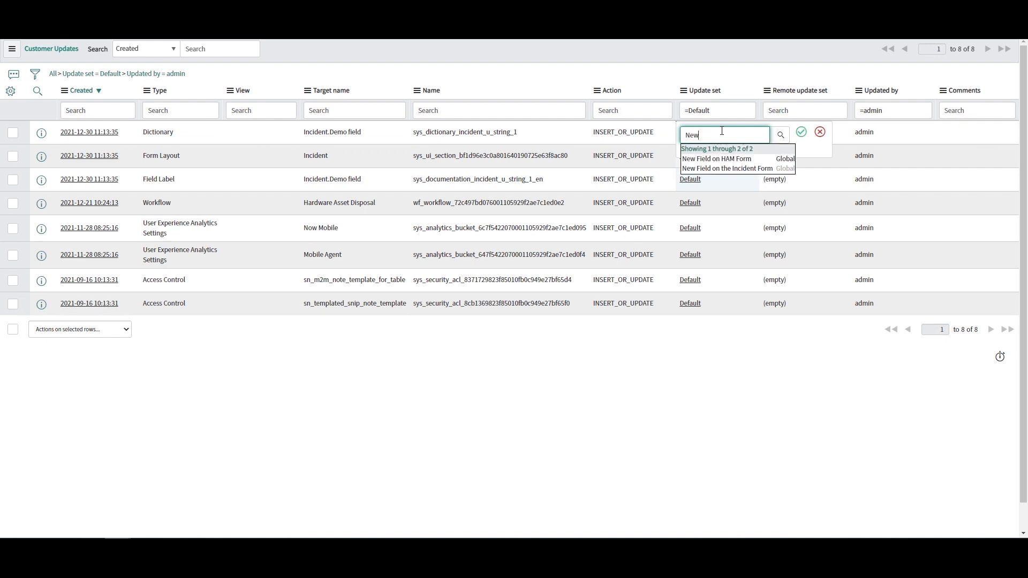
{"action": "left_click", "coordinate": [741, 168]}
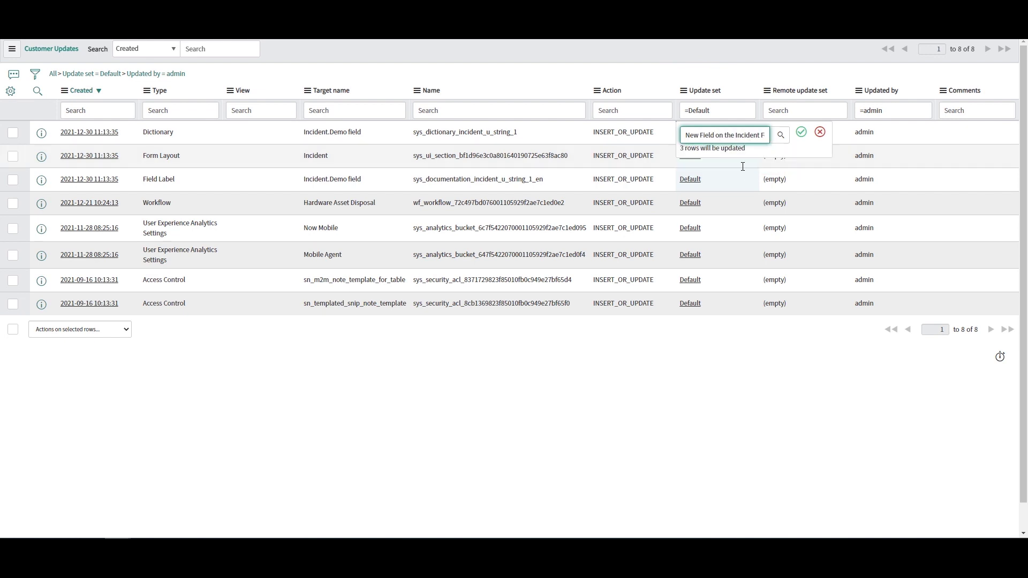
{"action": "left_click", "coordinate": [801, 133]}
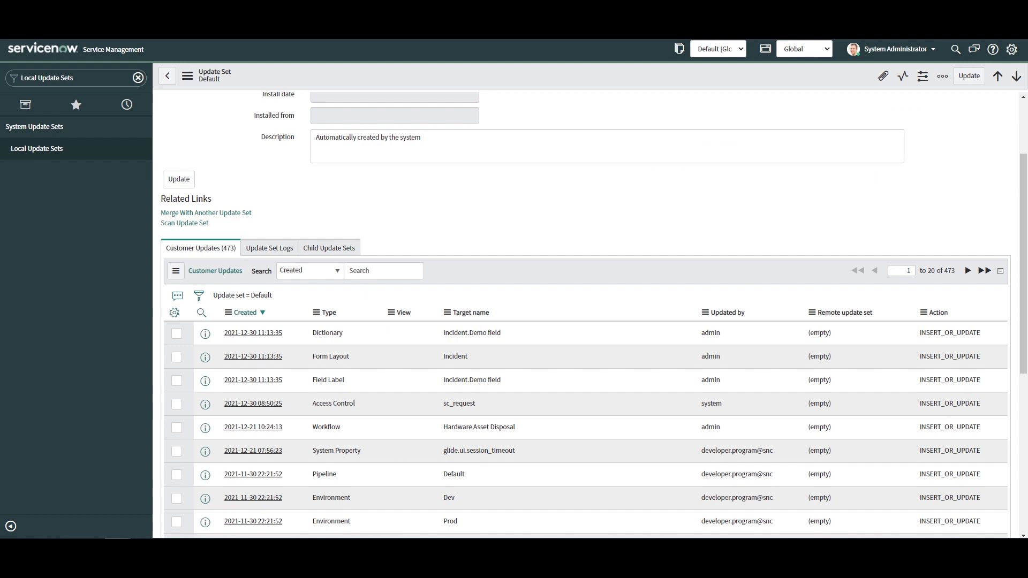
Step: Open the 'New Field on the Incident Form' update set and review its three Incident.Demo field updates
{"action": "scroll", "coordinate": [277, 185], "scroll_direction": "up", "scroll_amount": 2}
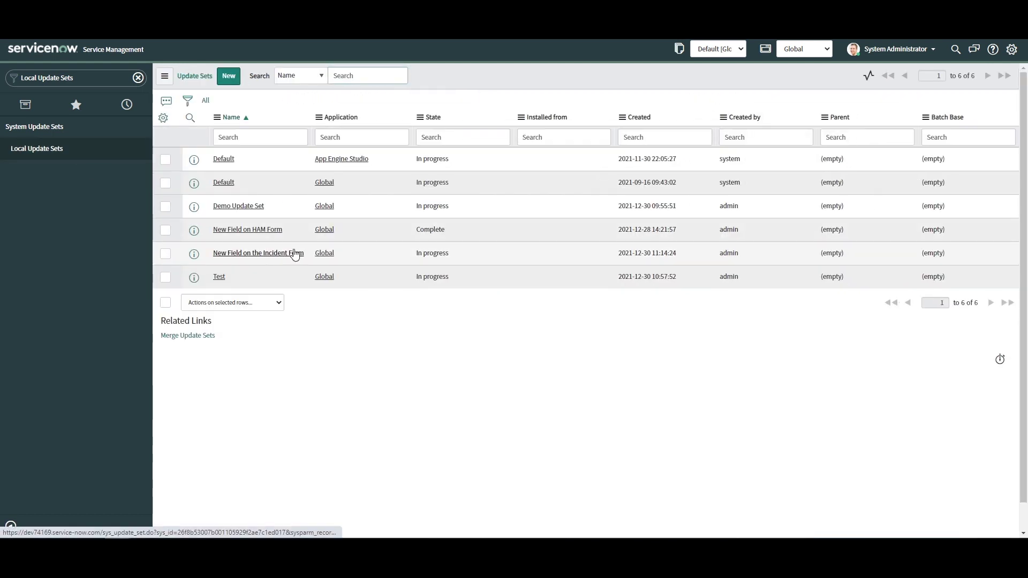
{"action": "left_click", "coordinate": [295, 254]}
{"action": "scroll", "coordinate": [364, 294], "scroll_direction": "down", "scroll_amount": 1}
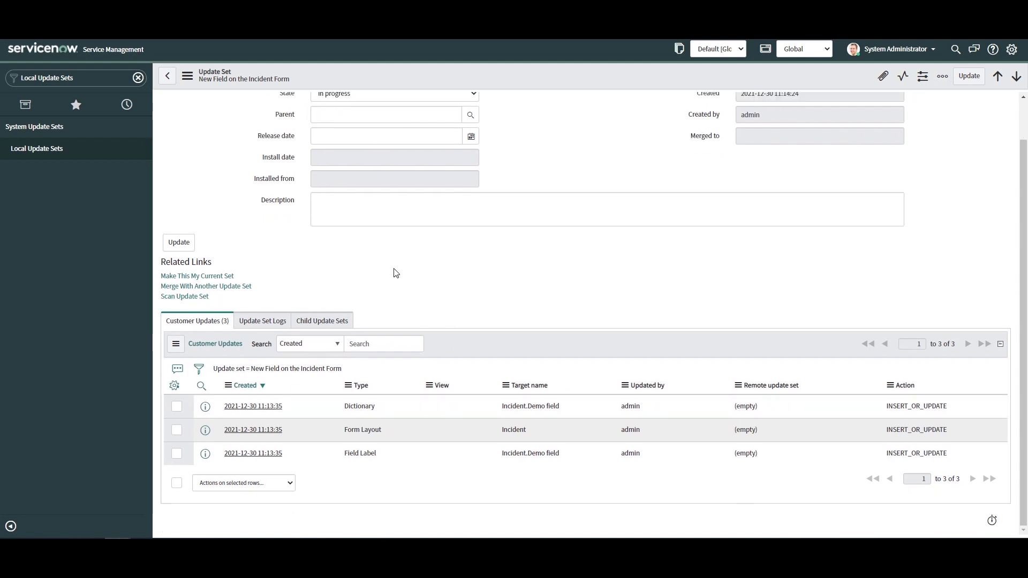
{"action": "scroll", "coordinate": [429, 277], "scroll_direction": "up", "scroll_amount": 1}
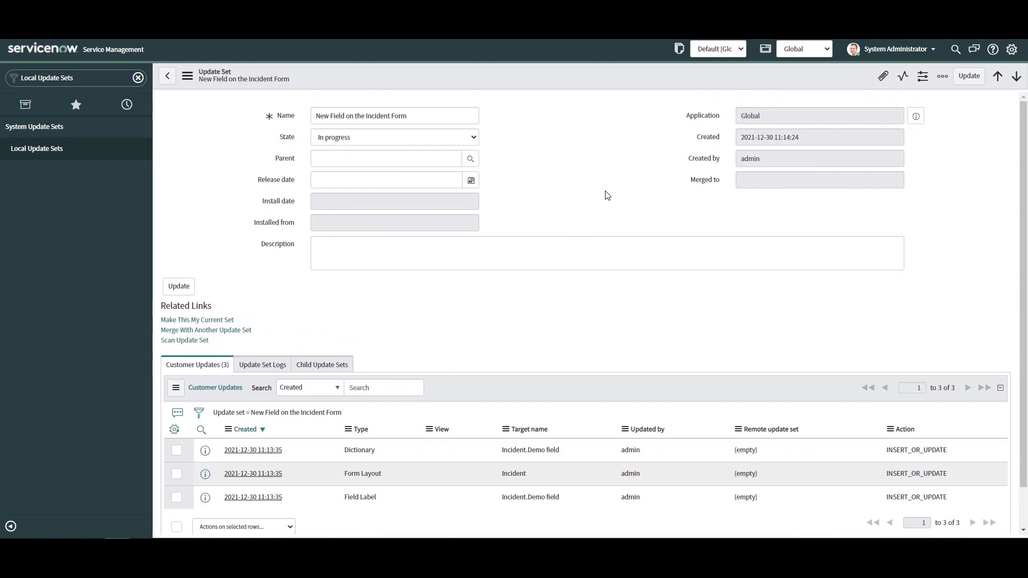